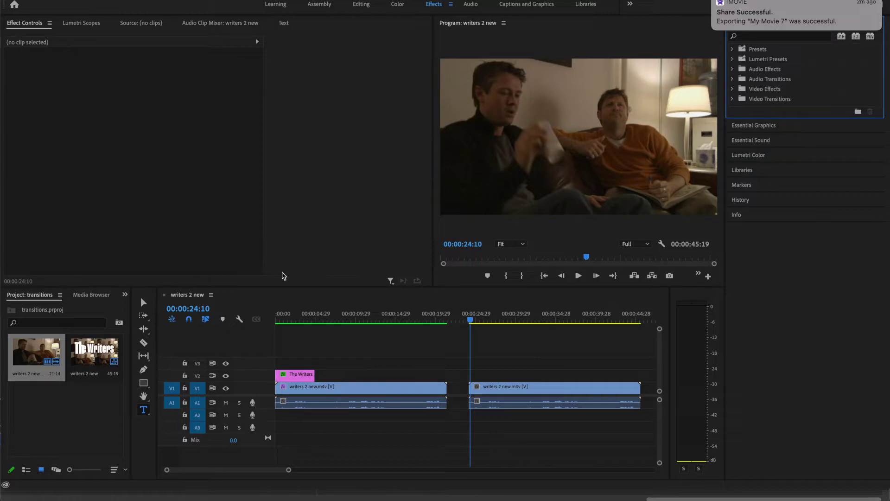
- Add a text title reading "The Writers" across the picture at 00:00:24:10, above the second clip
click(144, 410)
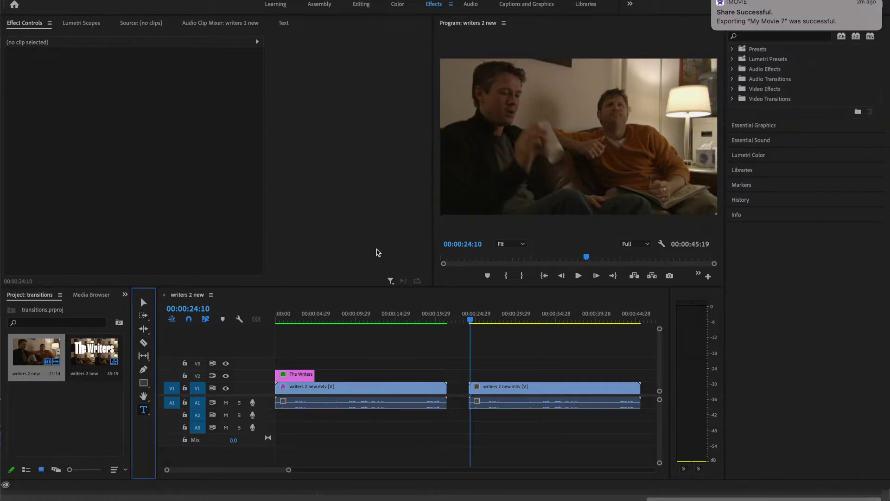
drag(459, 94, 691, 200)
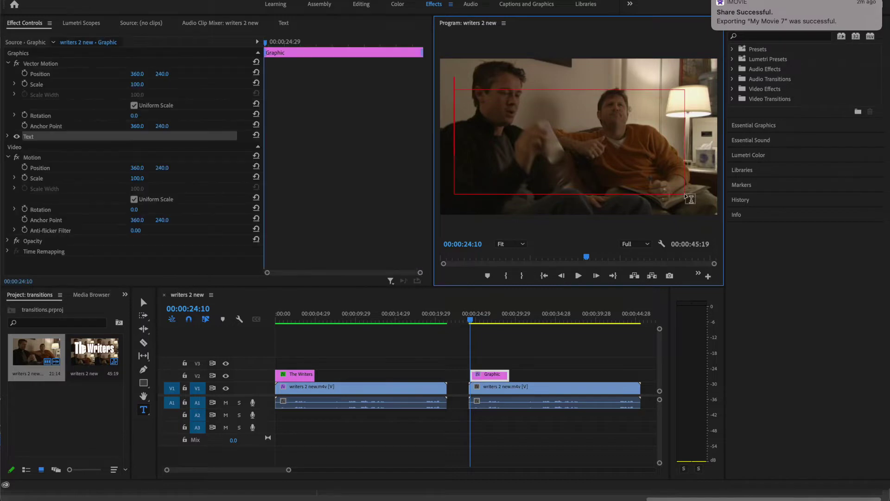
text(The Writers)
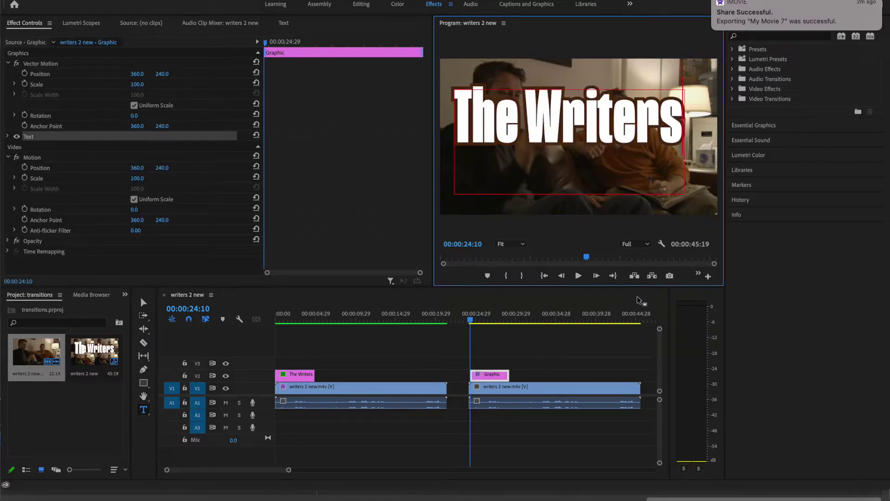
click(490, 374)
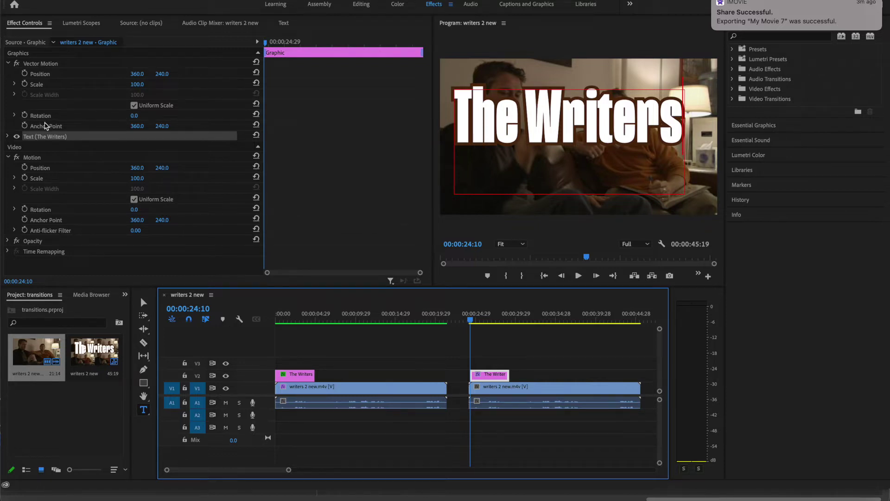
- Keyframe the new title's Vector Motion rotation from 0° at its start to 1x0.0° at 00:00:26:24, and play it back
click(26, 116)
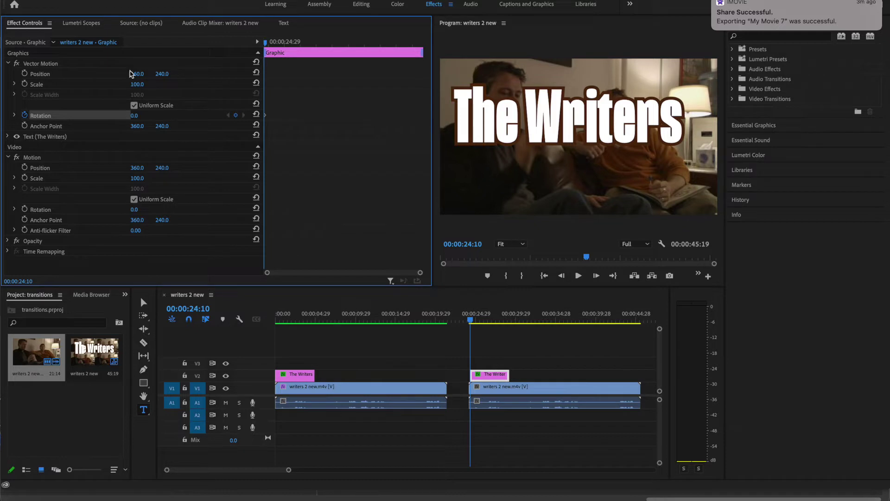
drag(267, 45, 311, 48)
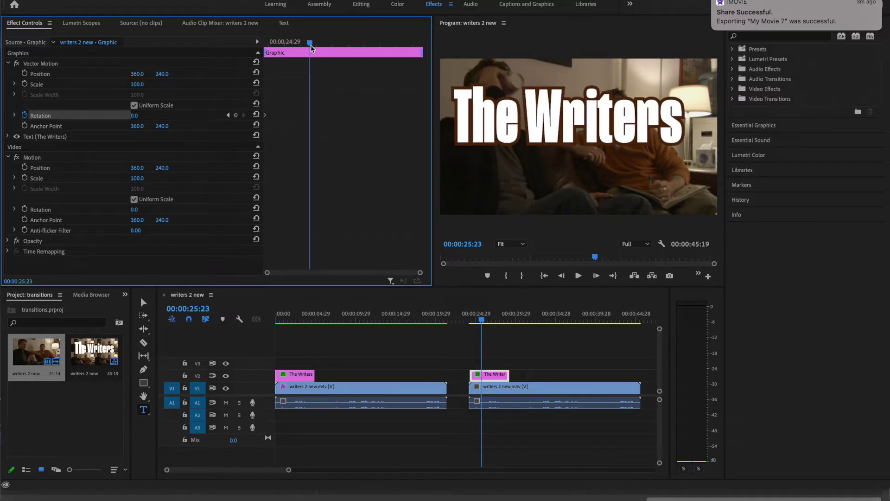
drag(310, 45, 344, 48)
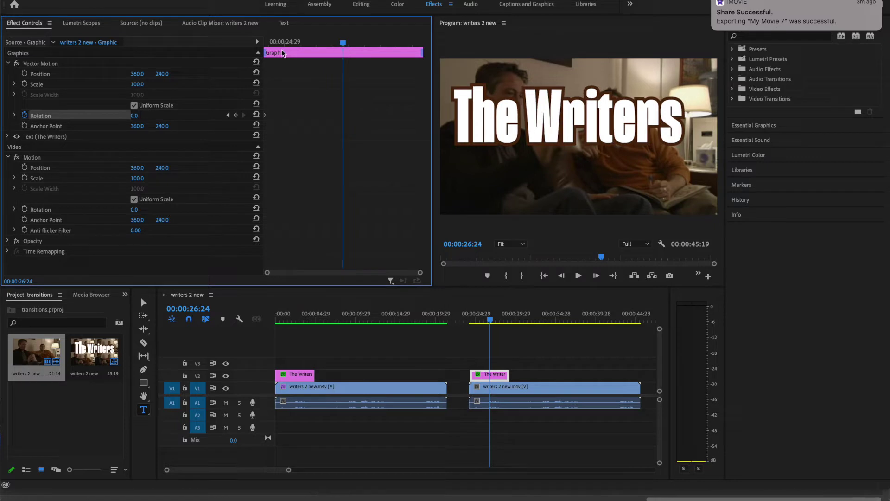
click(141, 115)
key(Return)
drag(343, 45, 265, 47)
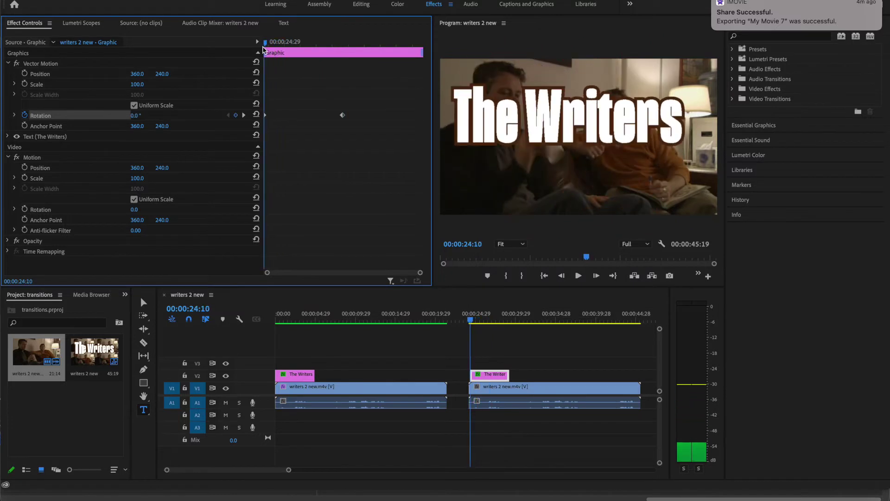
click(579, 277)
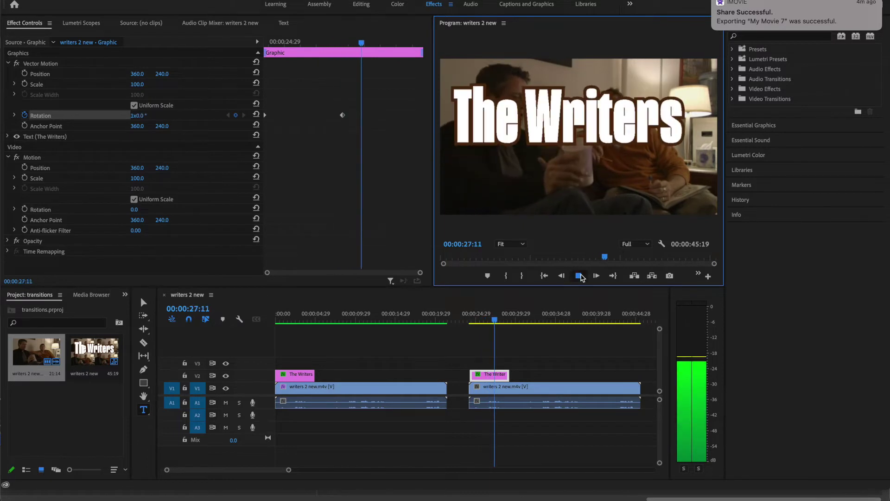
click(580, 276)
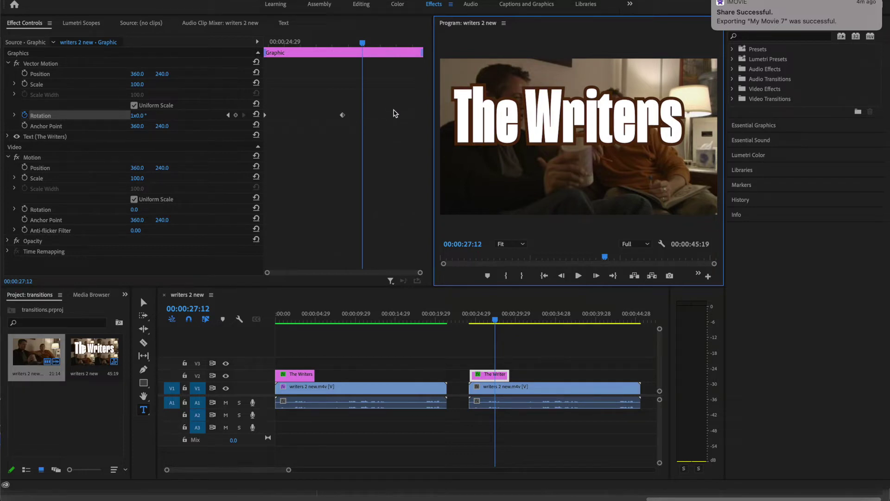
- Shift the final rotation keyframe earlier to speed up the title's spin, and play it back from the start
click(342, 116)
drag(342, 116, 298, 115)
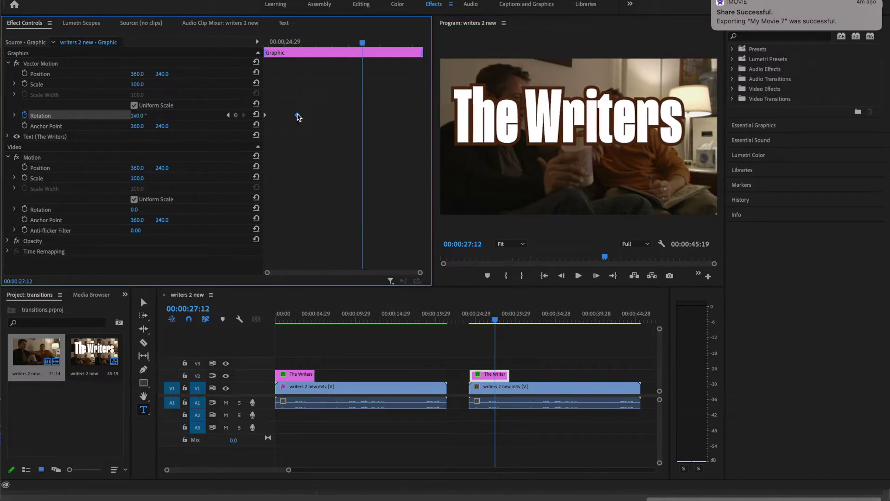
click(356, 43)
drag(342, 48, 258, 59)
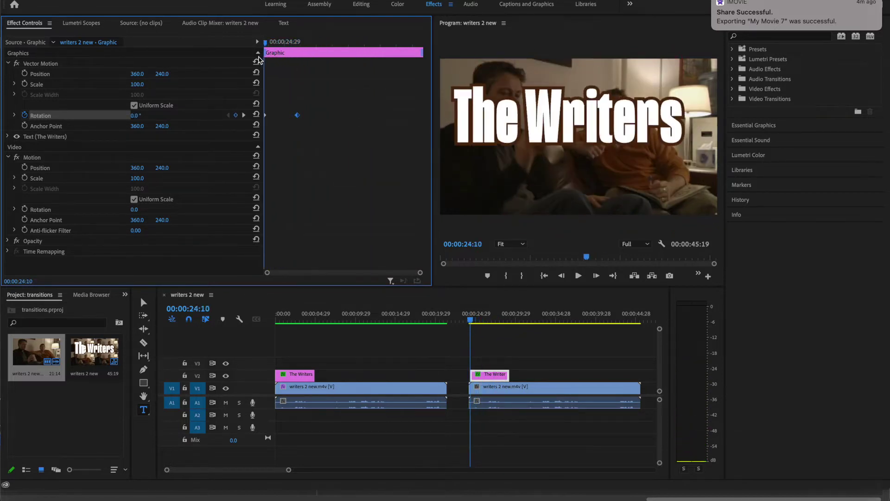
click(579, 276)
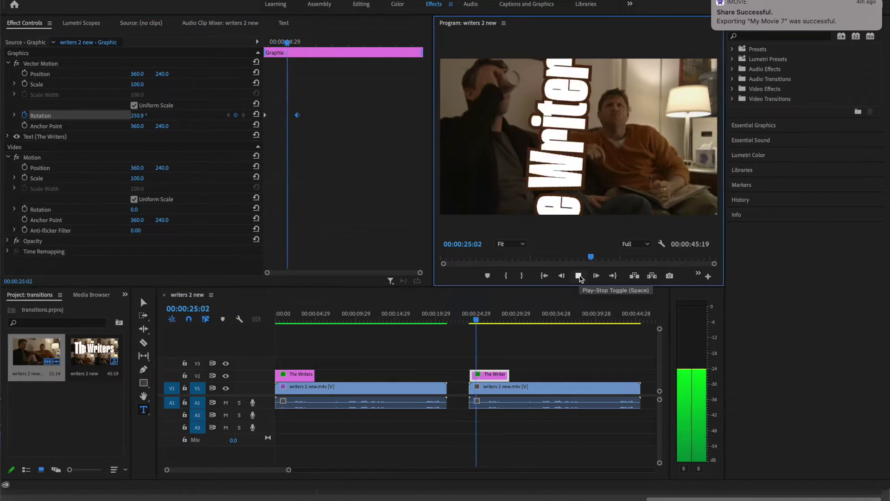
click(579, 276)
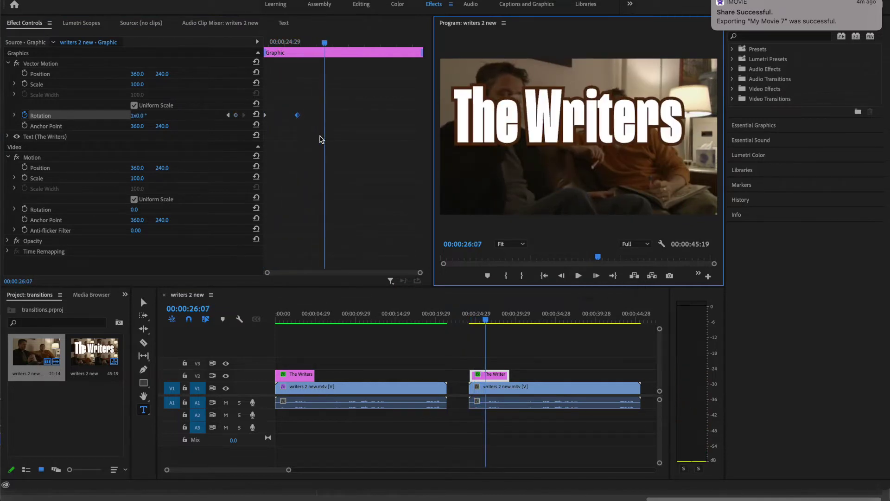
- Move the final rotation keyframe to the end of the title, play it back and expand the rotation graph
drag(297, 116, 423, 118)
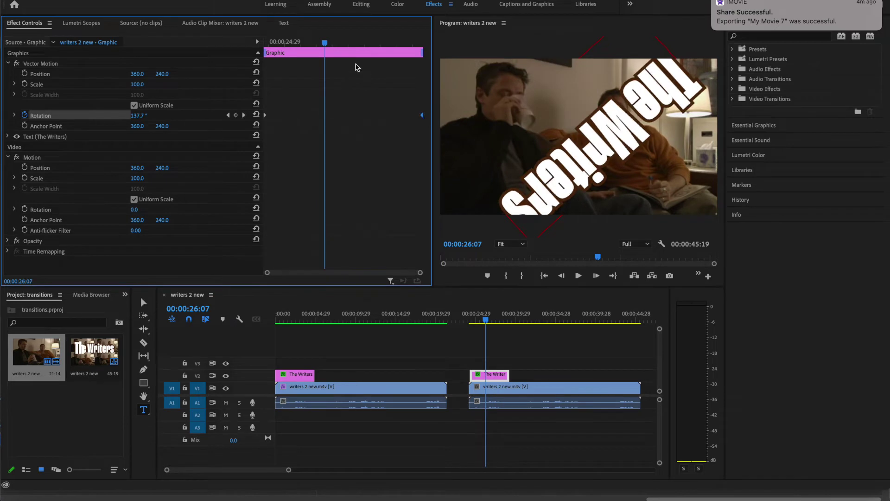
drag(326, 45, 265, 43)
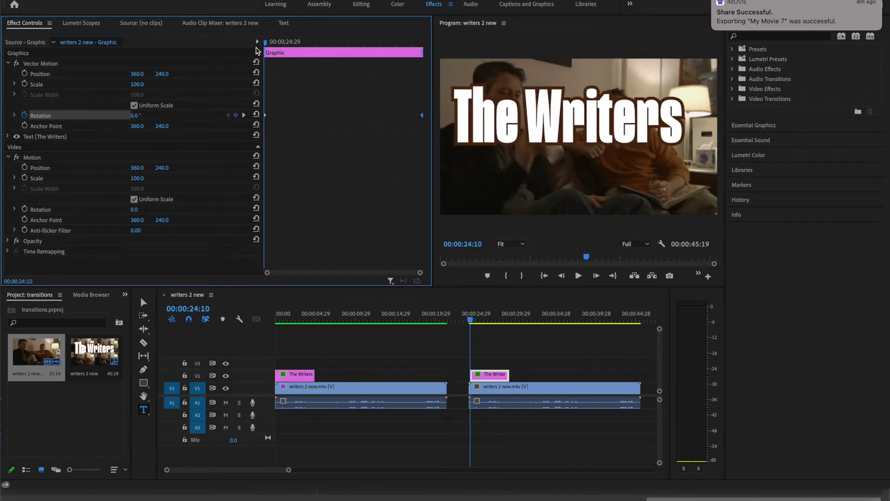
click(578, 275)
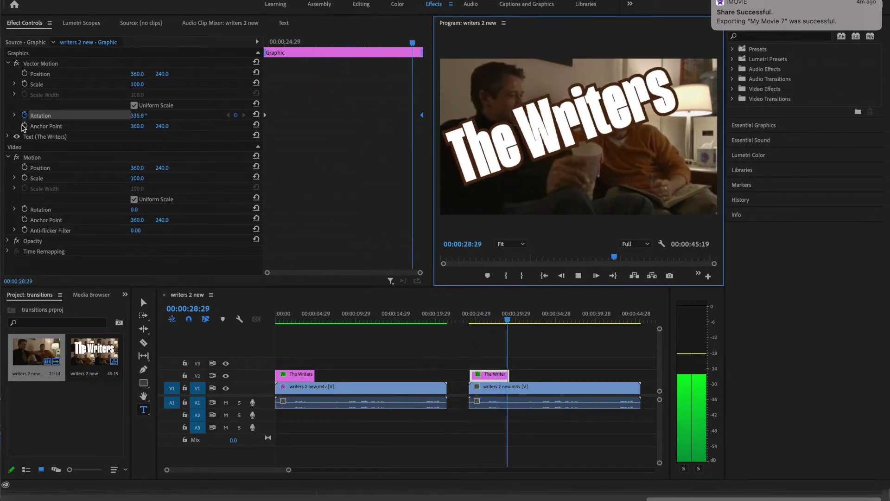
click(14, 115)
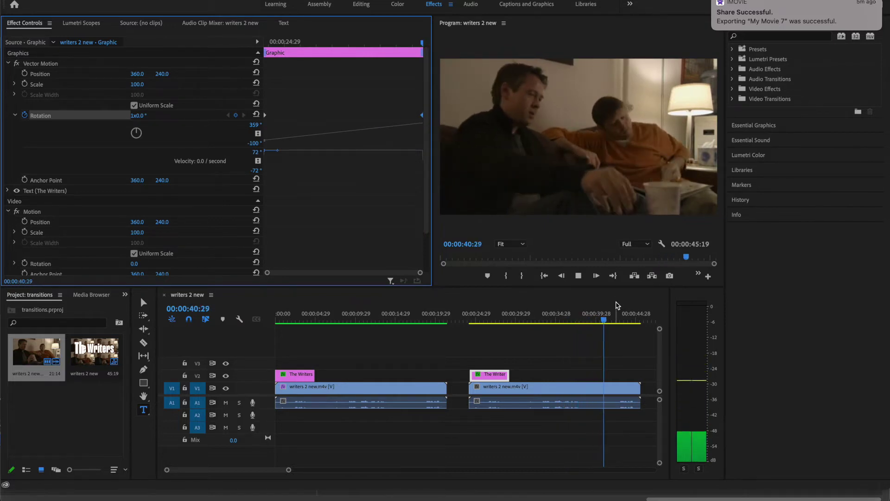
click(578, 276)
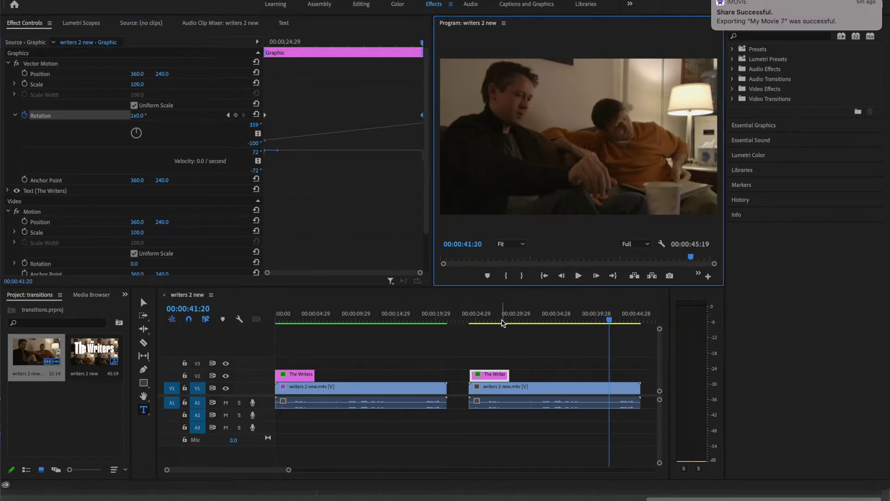
- Set the title's Vector Motion scale to 0 at its start and enable scale keyframing there
drag(610, 321, 472, 320)
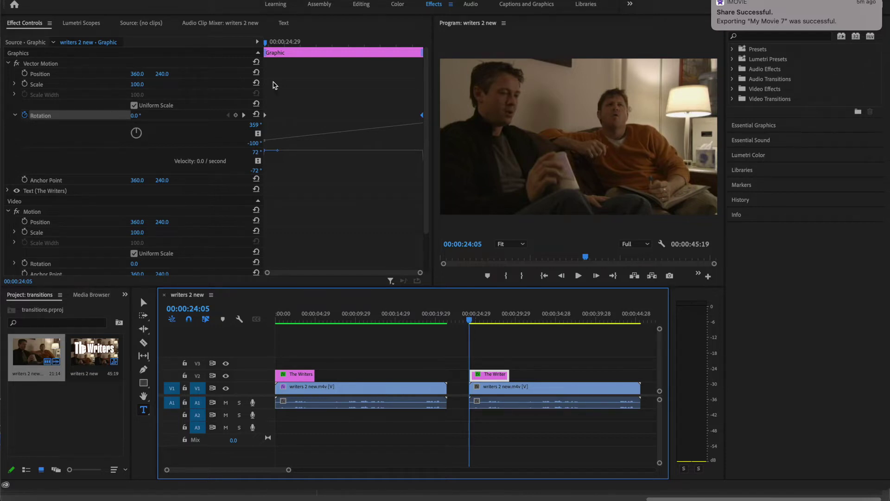
click(144, 81)
click(144, 82)
text(0)
key(Return)
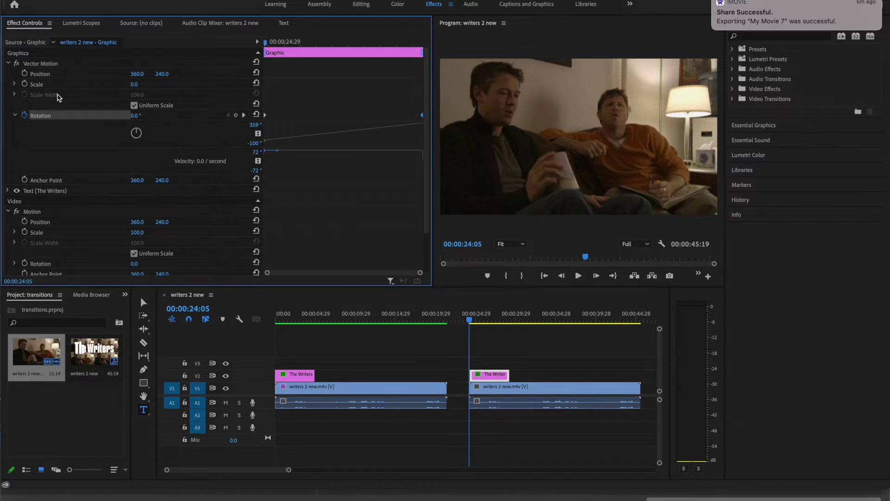
click(26, 84)
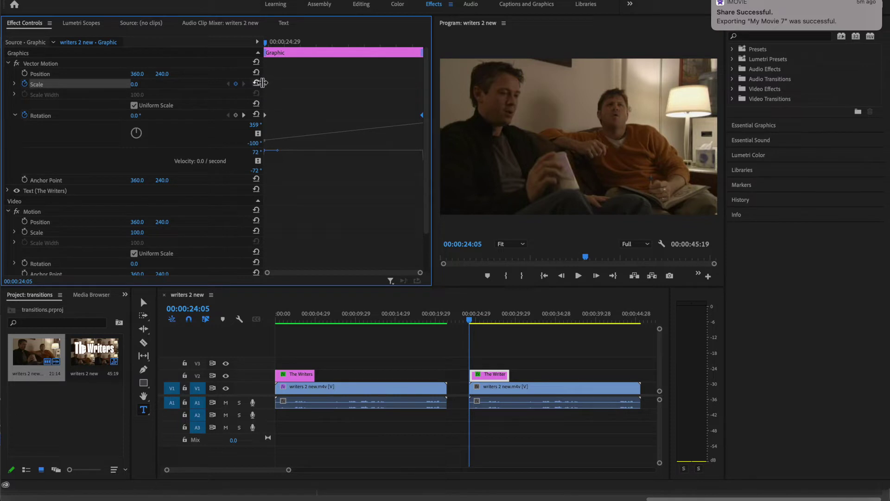
- Set the title's scale to 100 at 00:00:29:09, and play back the combined zoom and spin
drag(268, 45, 426, 50)
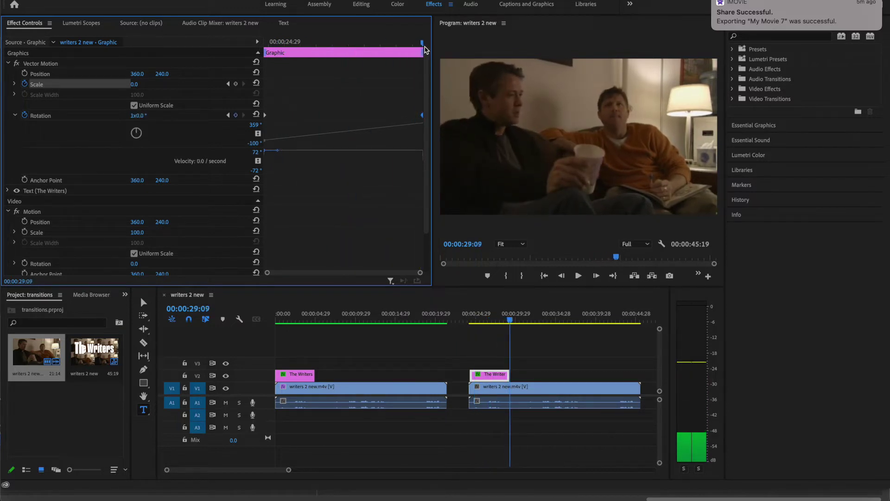
click(134, 84)
text(10)
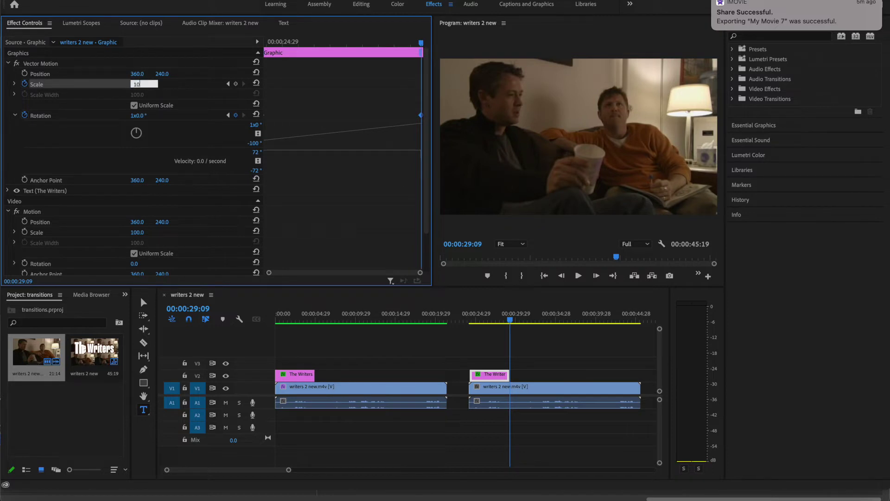
text(0)
key(Return)
drag(420, 47, 253, 76)
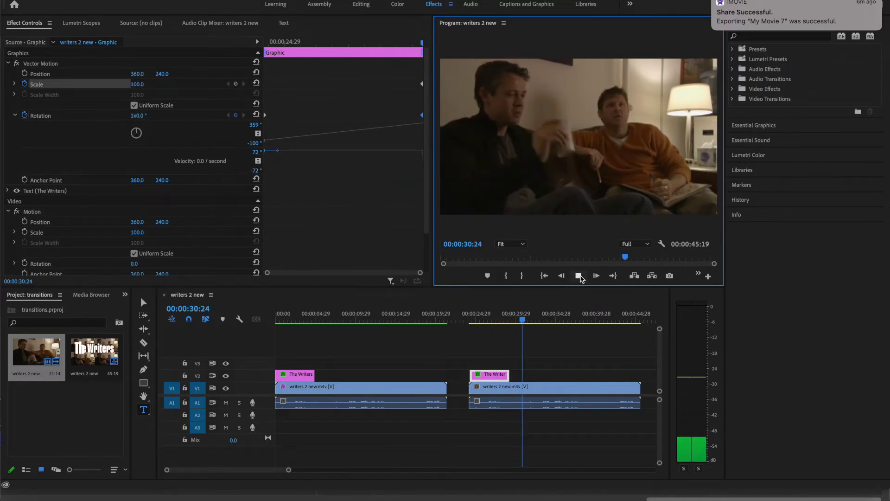
click(579, 276)
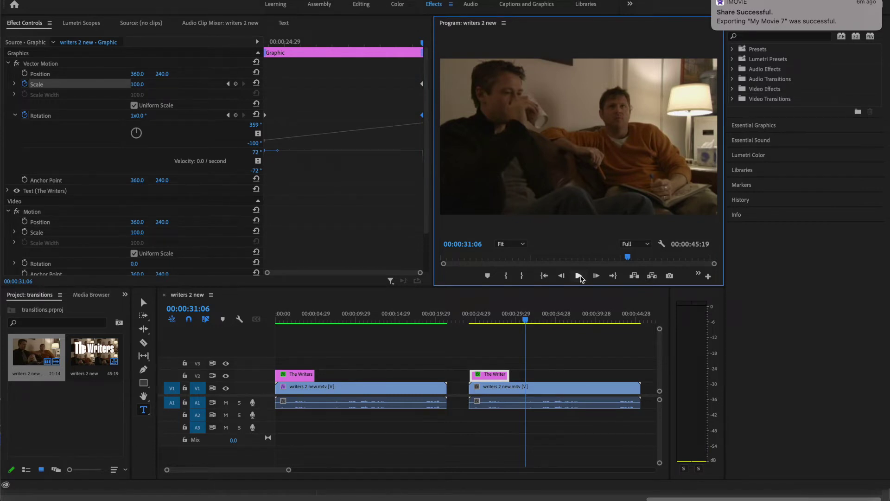
- Set the opacity of the second writers 2 new.m4v clip to 0% at its start
key(Up)
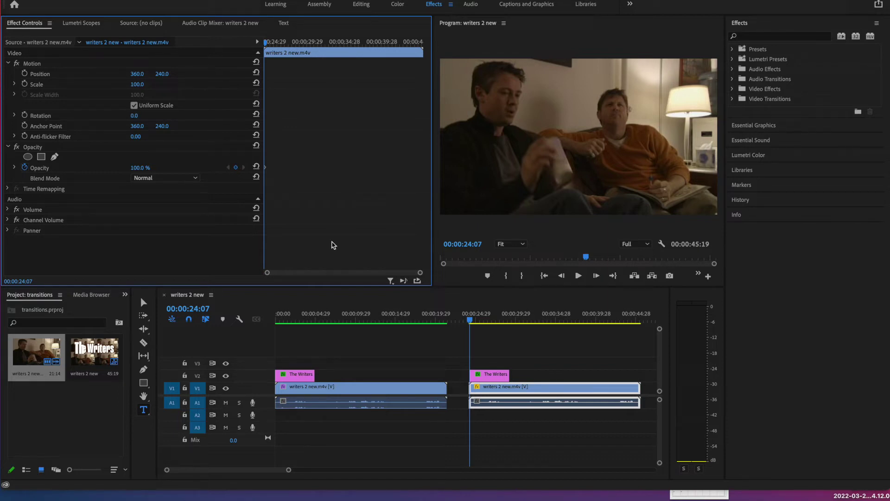
click(486, 390)
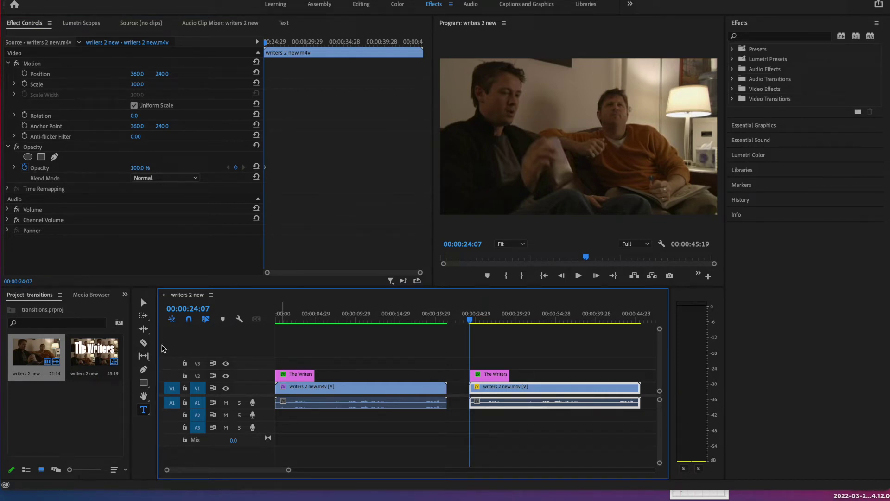
click(15, 172)
click(15, 169)
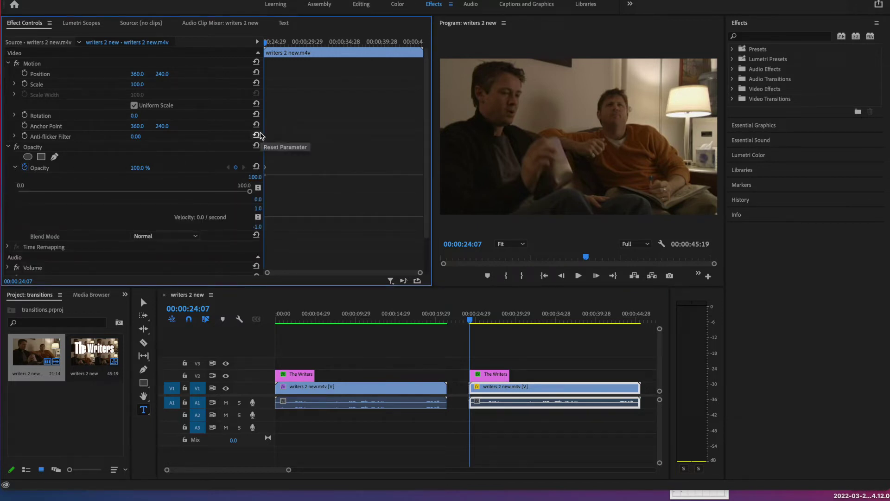
drag(143, 168, 88, 148)
click(130, 169)
text(0)
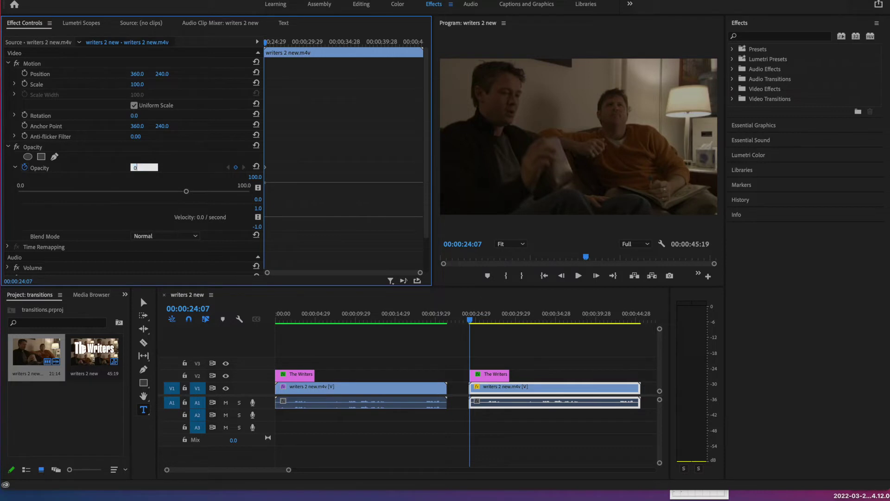
key(Return)
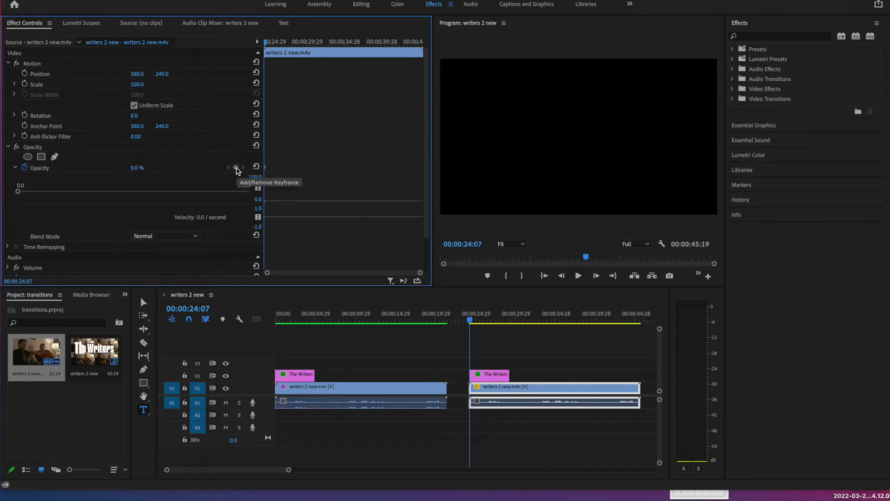
- Delete the clip's existing opacity keyframes and re-enable opacity keyframing at 0% at the clip's start
click(25, 167)
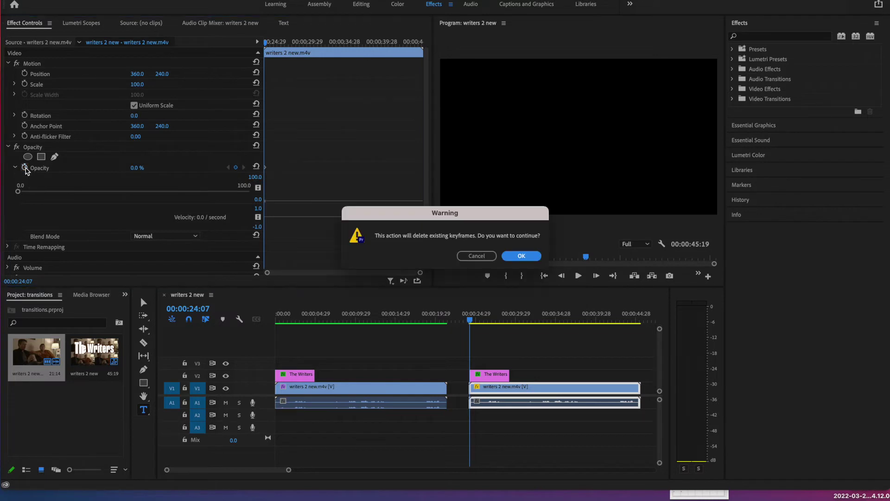
click(514, 257)
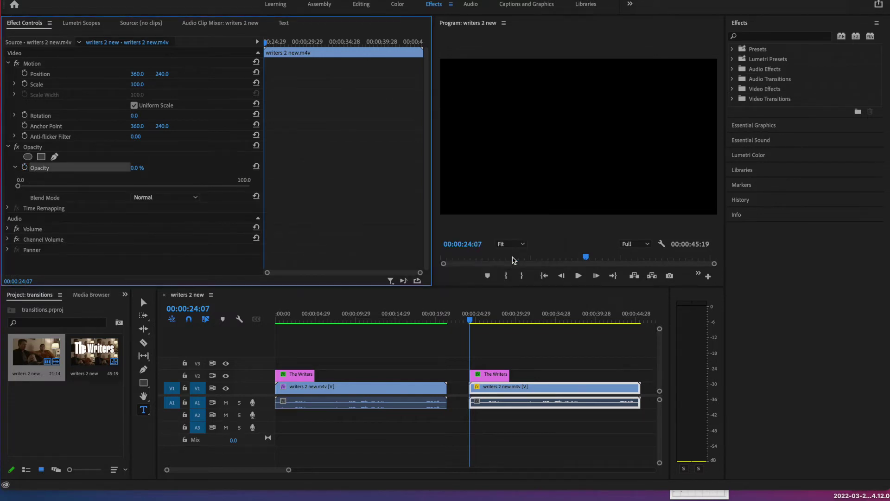
click(25, 167)
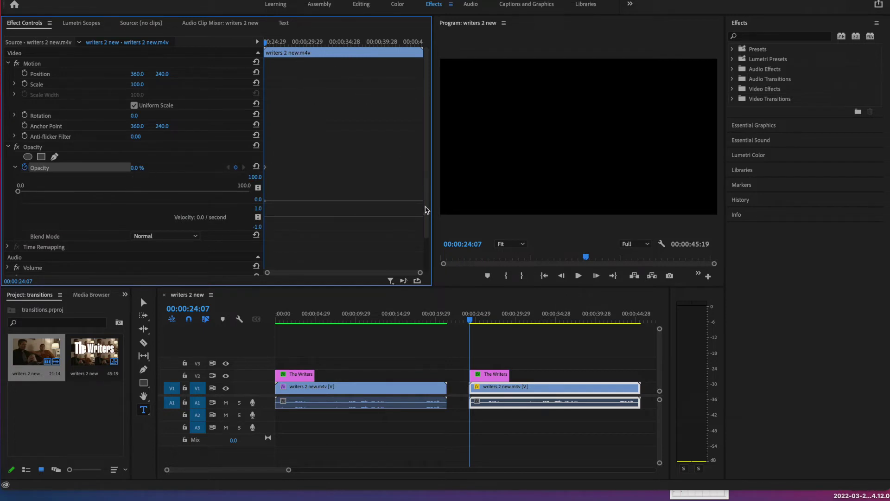
- Set the second writers 2 new.m4v clip's opacity to 100% at 00:00:27:23 to complete its fade-in
click(471, 321)
drag(471, 321, 498, 323)
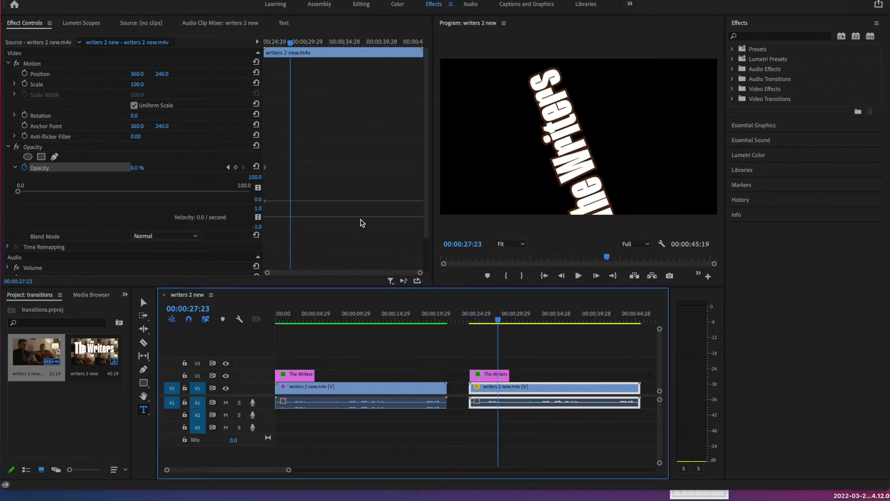
click(137, 167)
text(100)
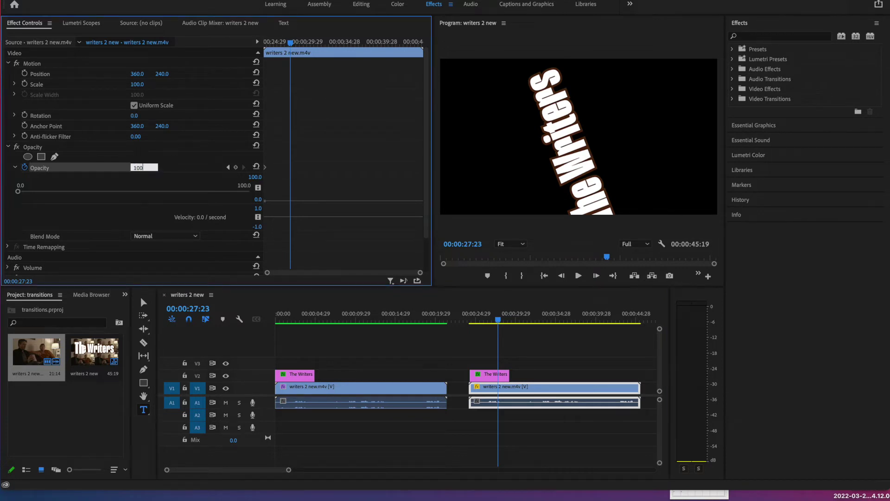
key(Return)
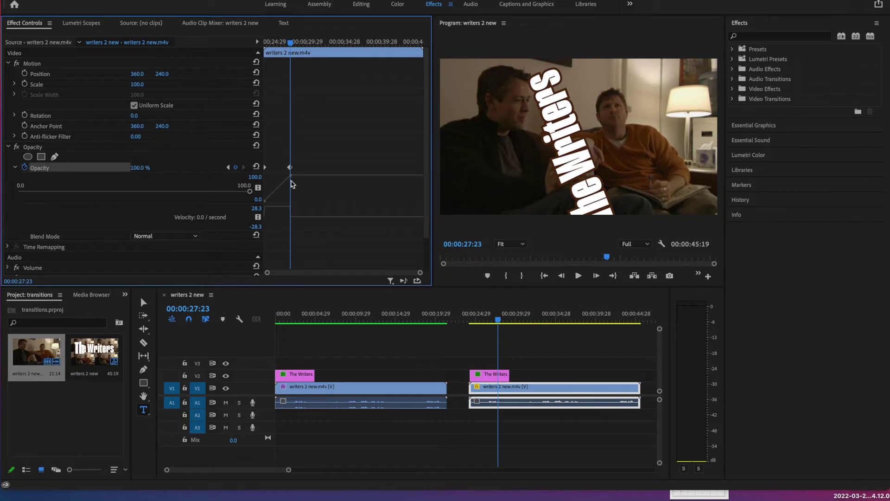
mouse_move(289, 168)
mouse_down()
mouse_move(279, 171)
mouse_move(289, 171)
mouse_up()
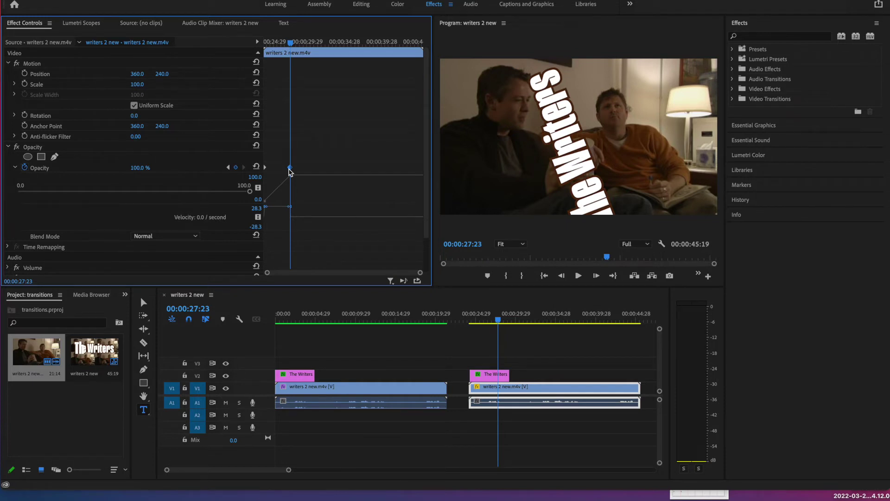
- Add a 100% opacity keyframe at 00:00:43:07 and set the opacity to 0% at the clip's end
click(406, 45)
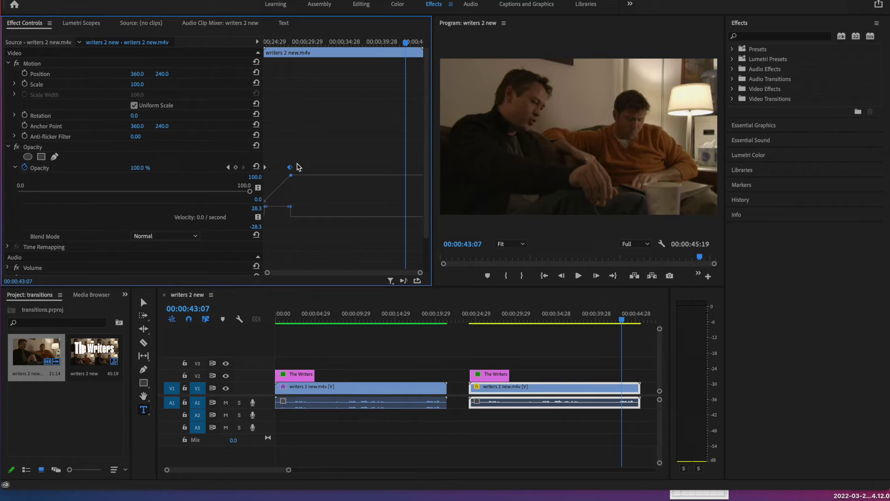
click(237, 168)
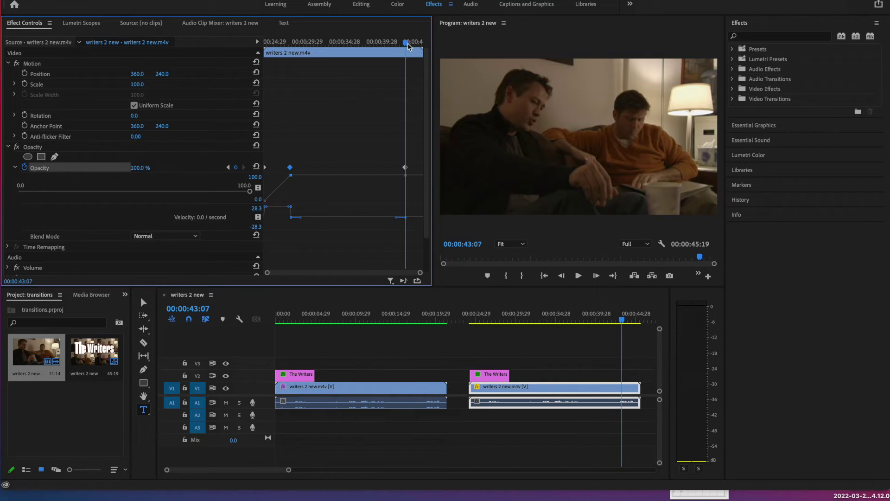
key(space)
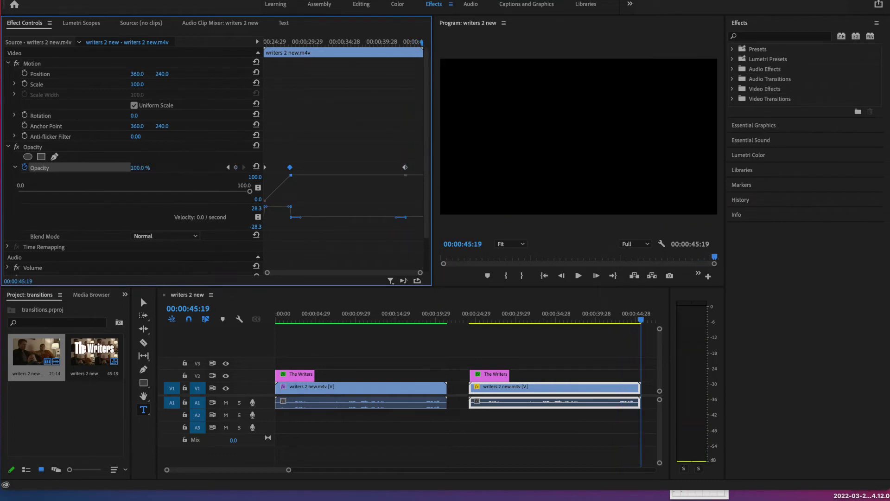
click(139, 167)
text(0)
key(Return)
drag(422, 43, 421, 82)
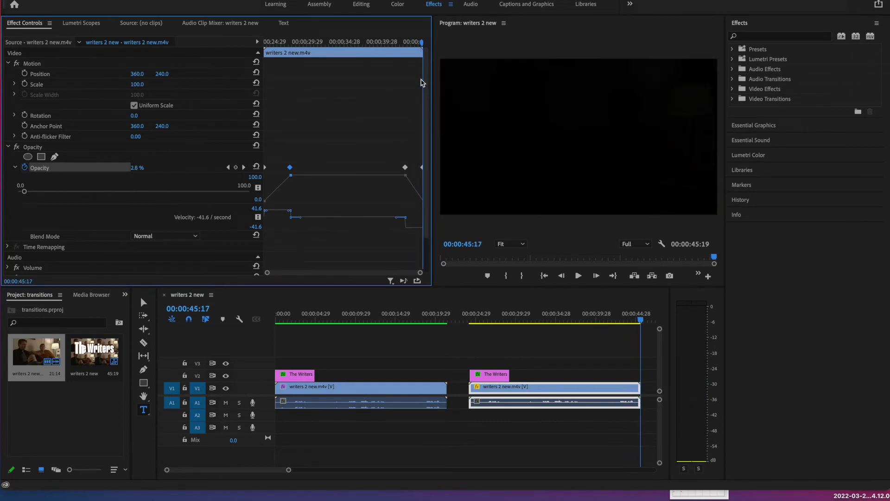
- Set the clip's scale to 0 at its start and enable scale keyframing there
drag(422, 42, 260, 51)
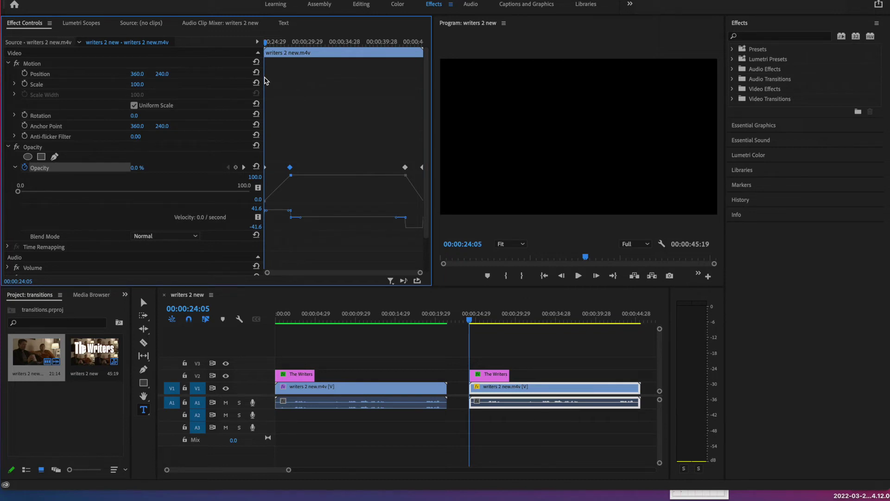
click(143, 83)
text(0)
click(24, 84)
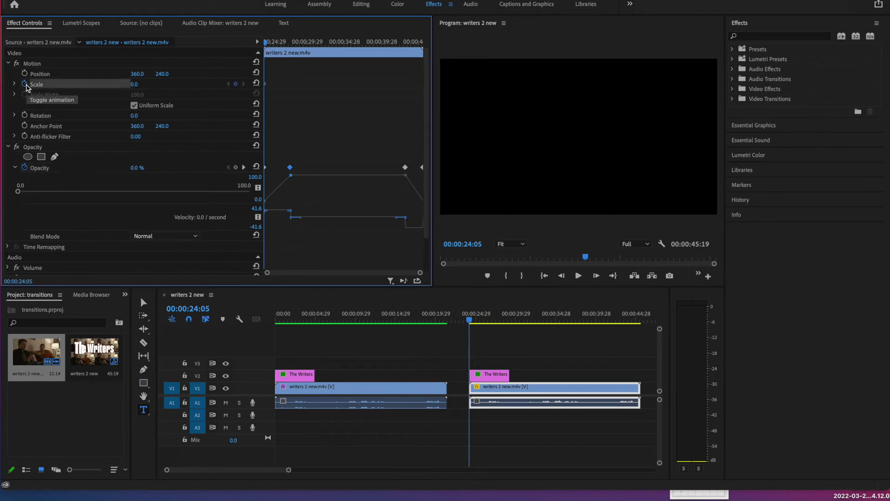
- Set the clip's scale to 100 at 00:00:27:23 and scrub around that keyframe to preview the zoom
drag(265, 44, 291, 52)
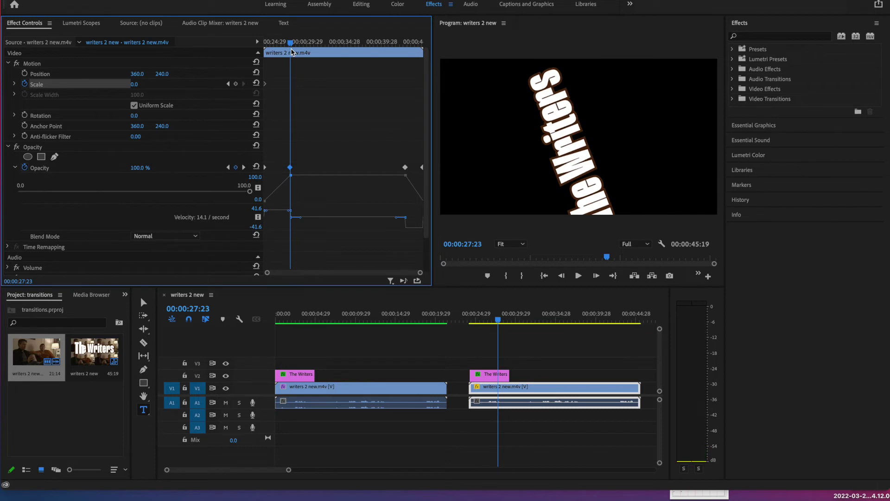
click(134, 84)
text(100)
key(Return)
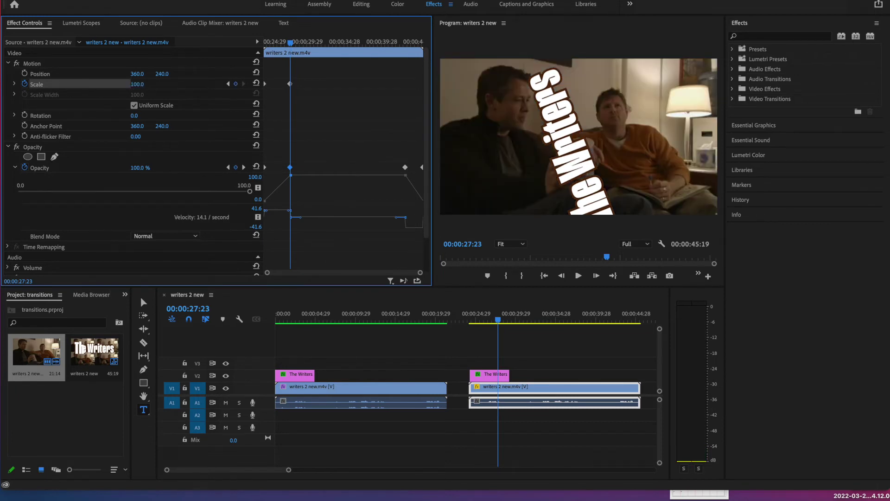
mouse_move(290, 46)
mouse_down()
mouse_move(265, 53)
mouse_move(291, 52)
mouse_up()
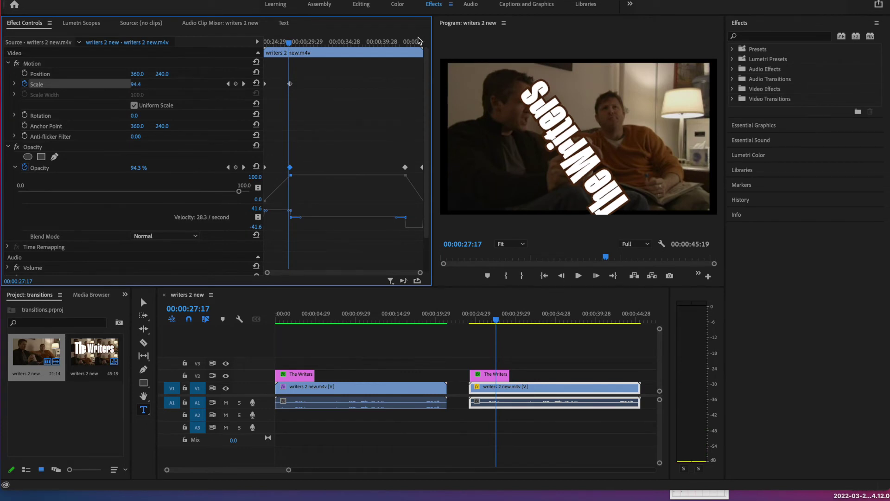
- Add a scale keyframe of 100 at 00:00:43:07 to hold the clip's size until that point
drag(290, 47, 406, 58)
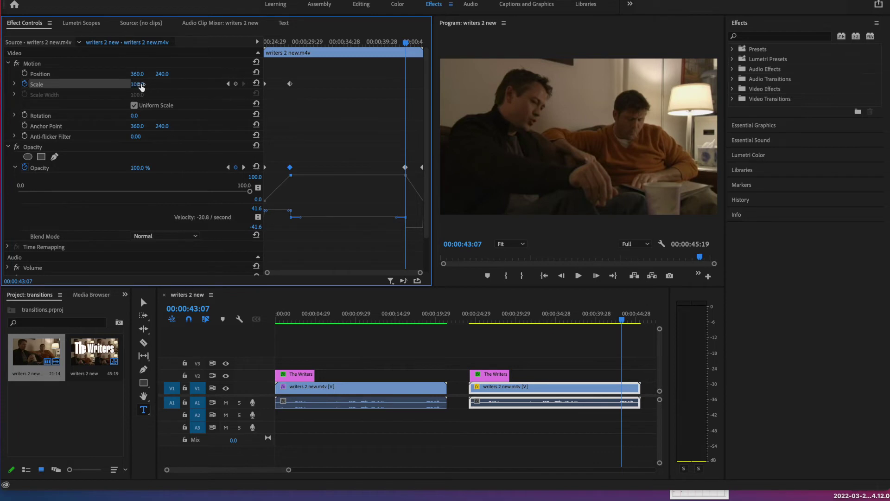
click(24, 84)
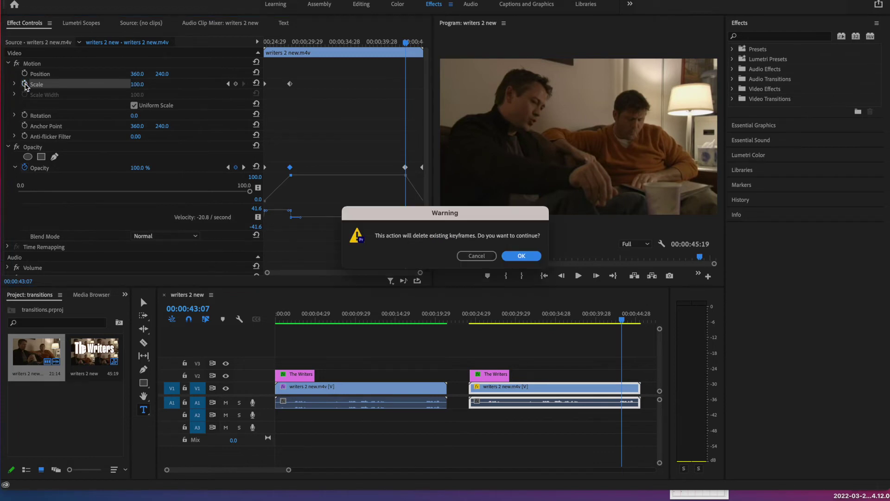
click(513, 255)
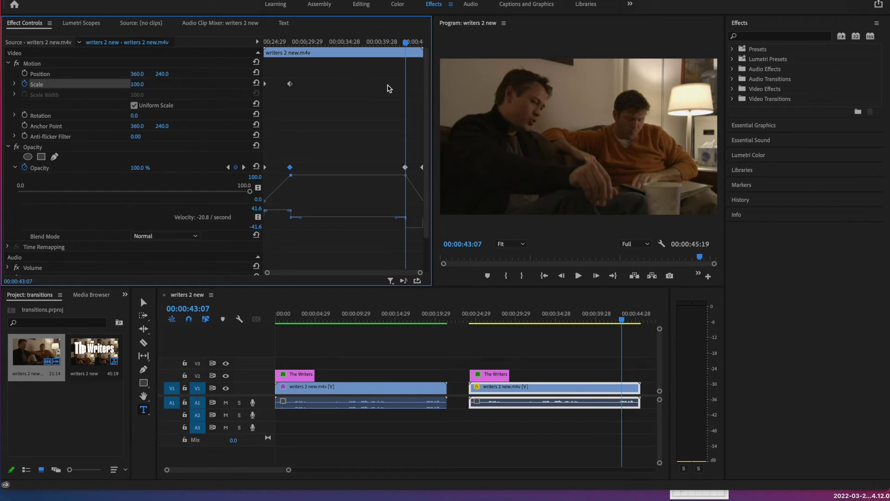
click(408, 88)
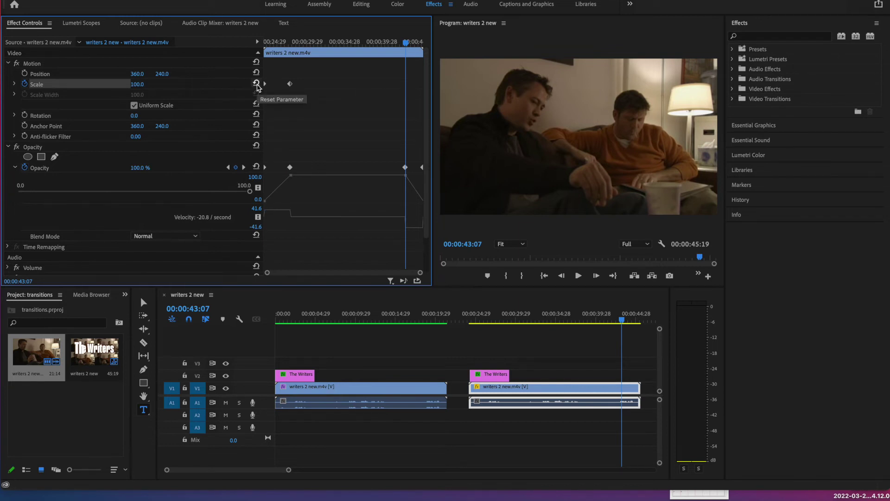
click(15, 85)
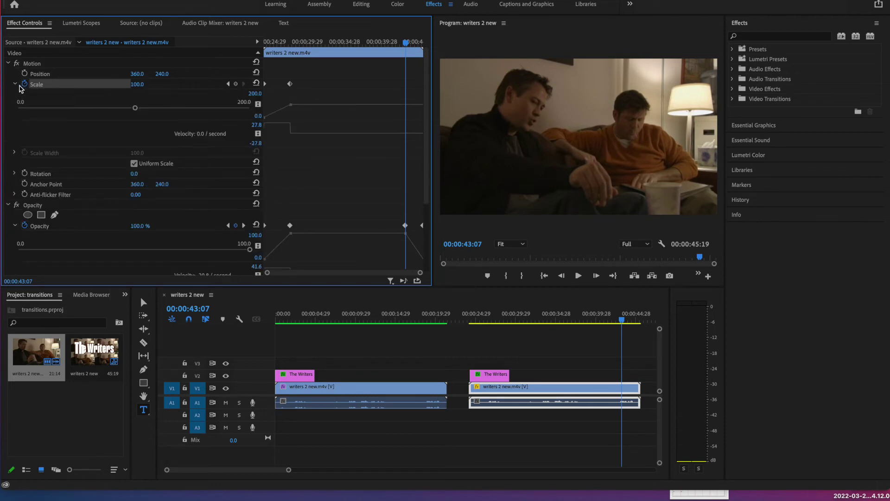
click(236, 85)
- Set the clip's scale to 0 at its end and return to the clip's start
drag(406, 47, 428, 52)
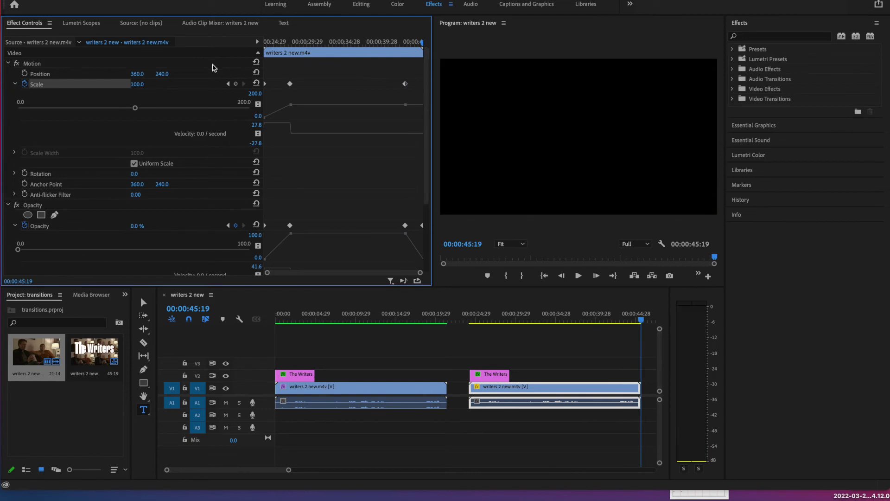
click(145, 82)
text(0)
key(Return)
drag(422, 46, 263, 53)
- Delete the clip's scale keyframes one by one while leaving the opacity keyframes in place
click(290, 84)
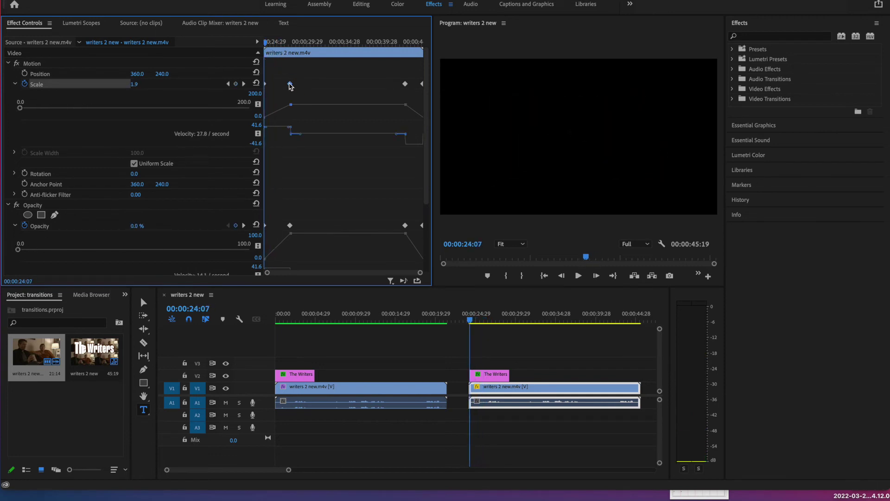
key(Delete)
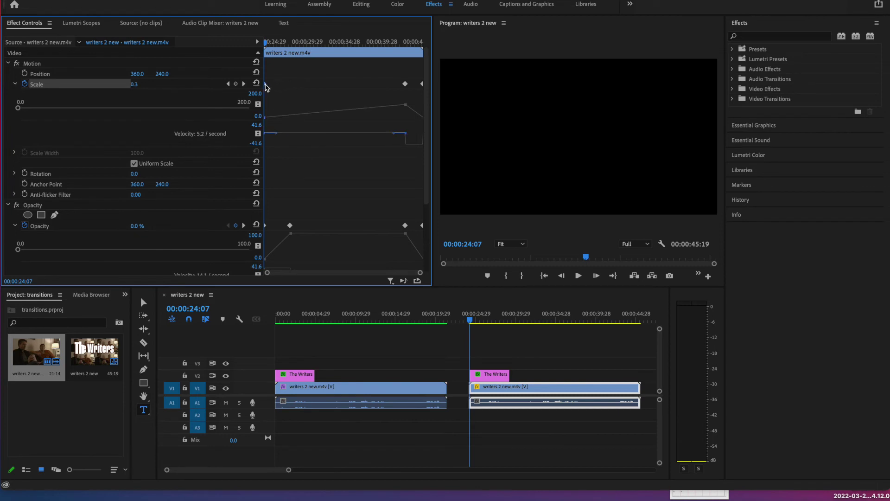
click(266, 84)
key(Delete)
click(405, 84)
key(Delete)
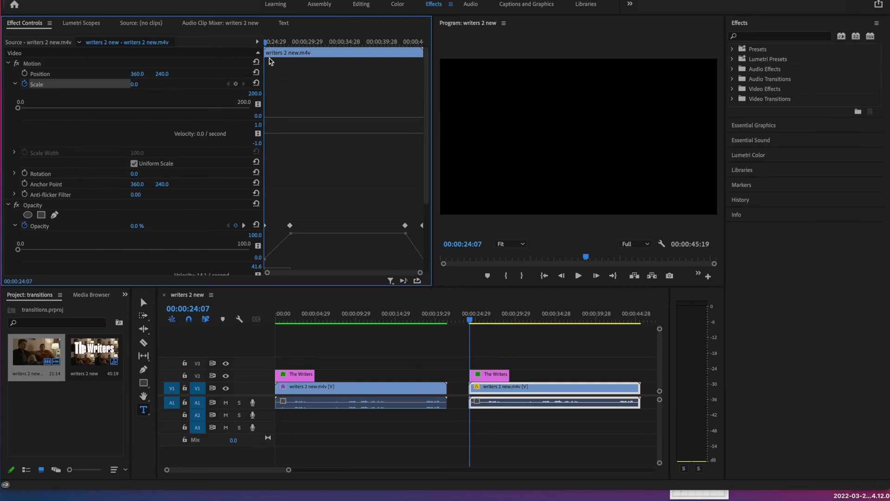
- Set the clip's scale to 100 at its start and play back the opening fade-in
drag(267, 44, 267, 45)
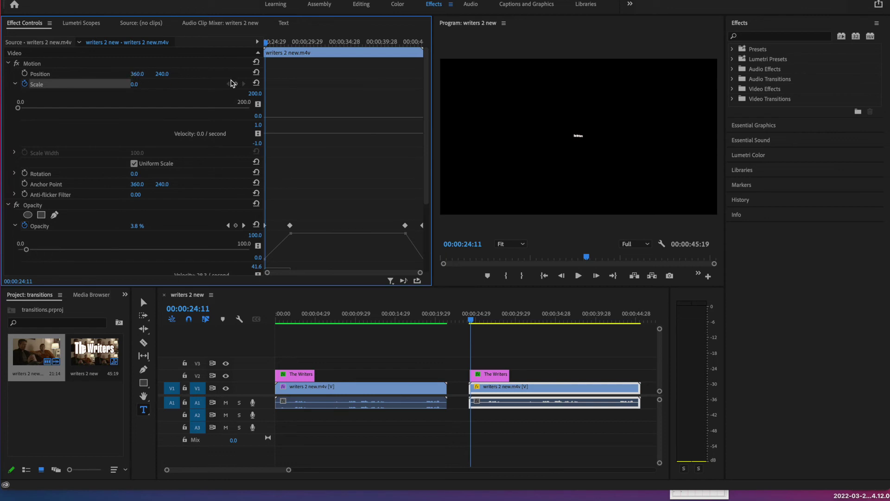
mouse_move(267, 45)
mouse_down()
mouse_move(317, 52)
mouse_move(273, 58)
mouse_move(265, 44)
mouse_up()
click(136, 84)
text(100)
key(Return)
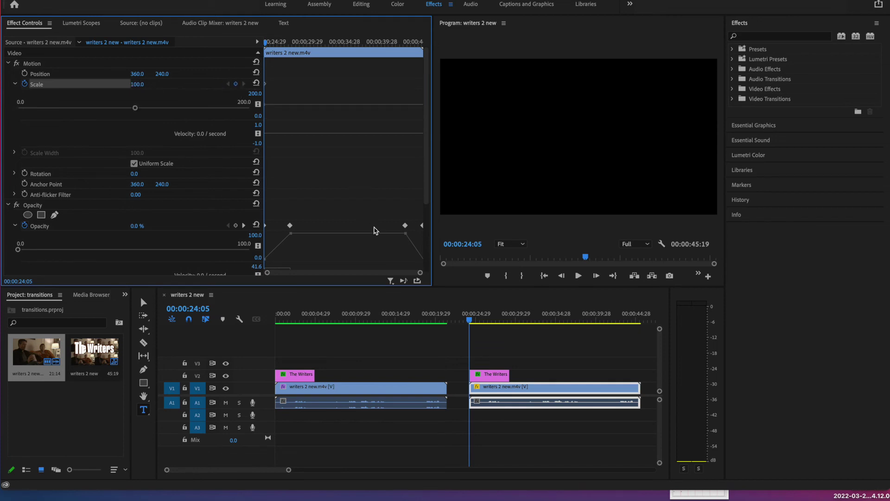
click(576, 276)
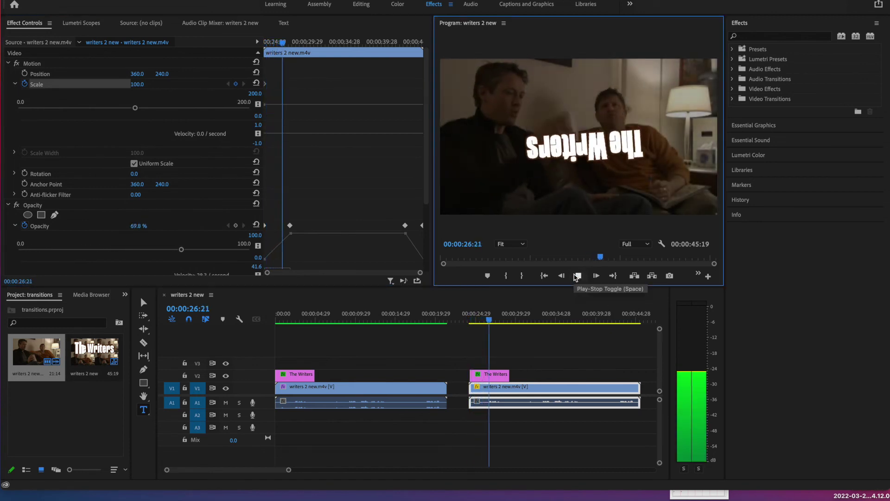
click(576, 277)
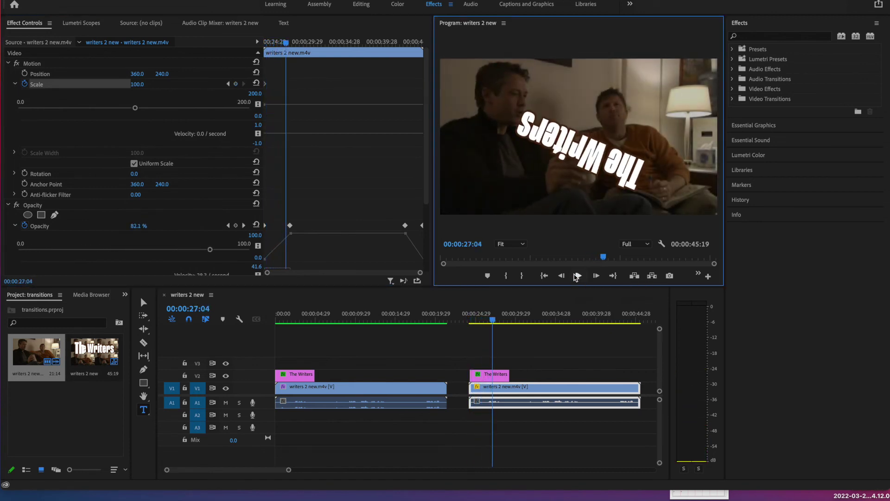
- Set the clip's horizontal position to -402, outside the frame, and enable position keyframing at the clip's start
click(284, 45)
mouse_move(284, 45)
mouse_down()
mouse_move(265, 46)
mouse_move(282, 47)
mouse_up()
drag(137, 75, 1, 74)
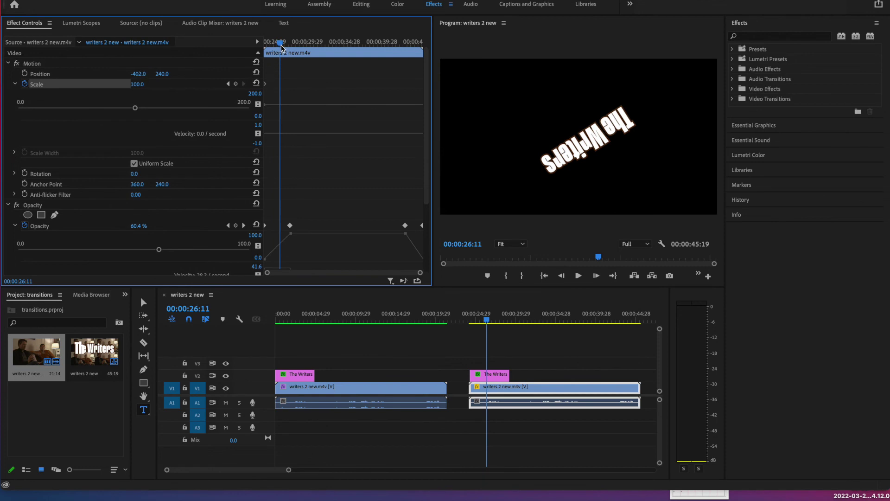
drag(281, 47, 265, 48)
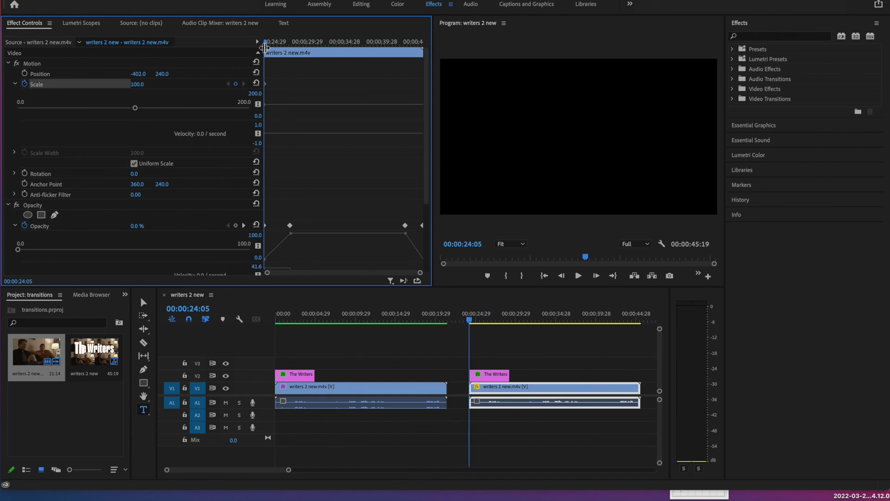
click(25, 74)
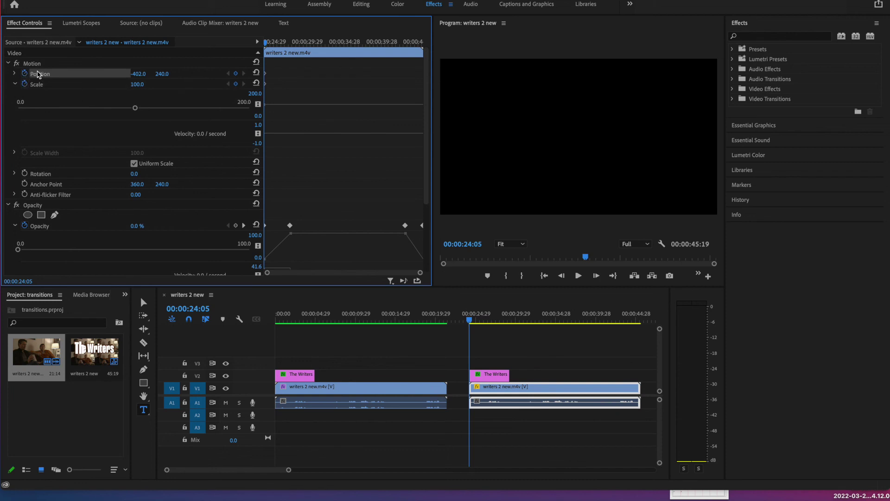
- Set the clip's horizontal position to 363 at 00:00:27:21 and add a position keyframe with the same value at 00:00:43:13
drag(268, 45, 293, 47)
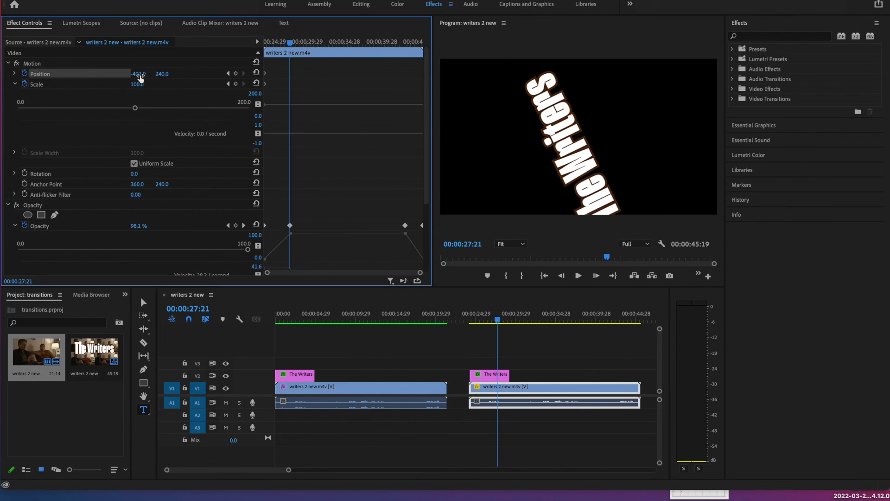
drag(138, 74, 335, 75)
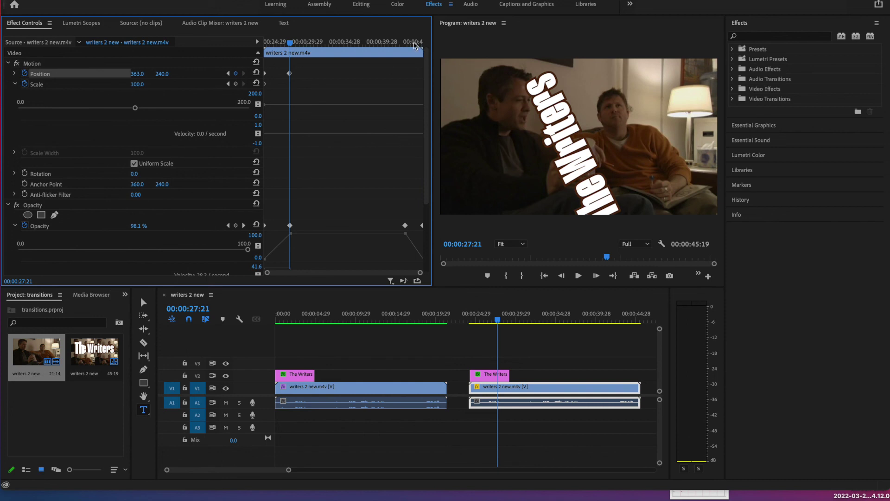
drag(414, 42, 408, 43)
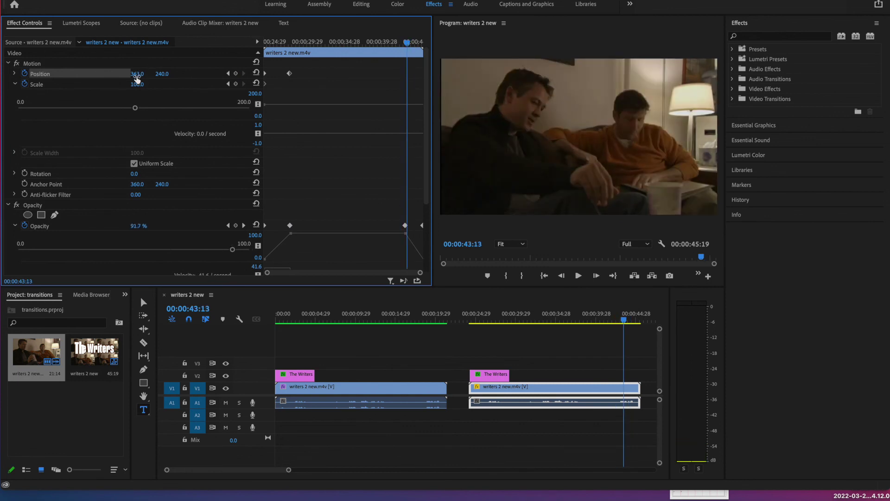
click(236, 73)
- Set the clip's horizontal position to 1096 at 00:00:44:25 and move that keyframe to the clip's end
drag(409, 44, 427, 48)
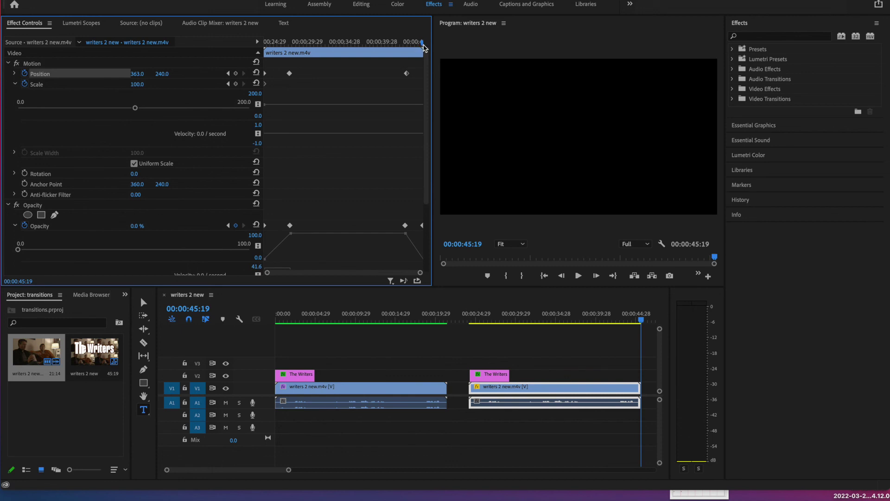
drag(422, 47, 418, 45)
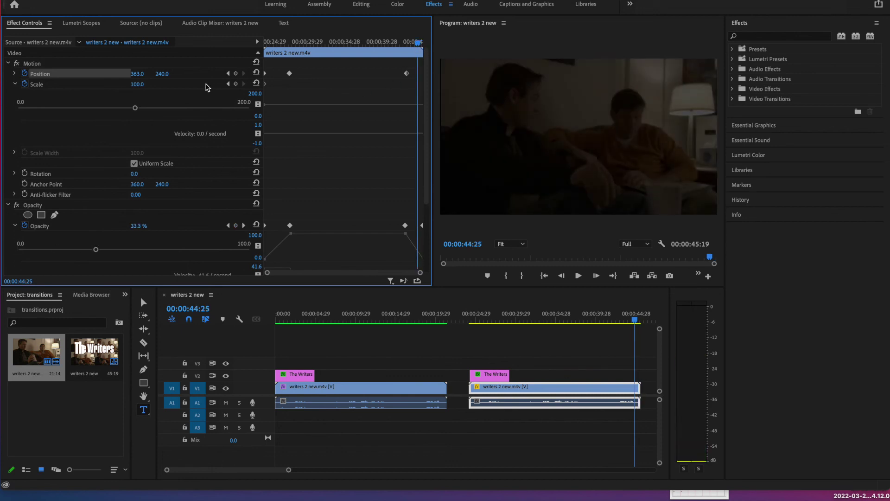
click(137, 74)
text(449)
key(Return)
drag(137, 74, 433, 74)
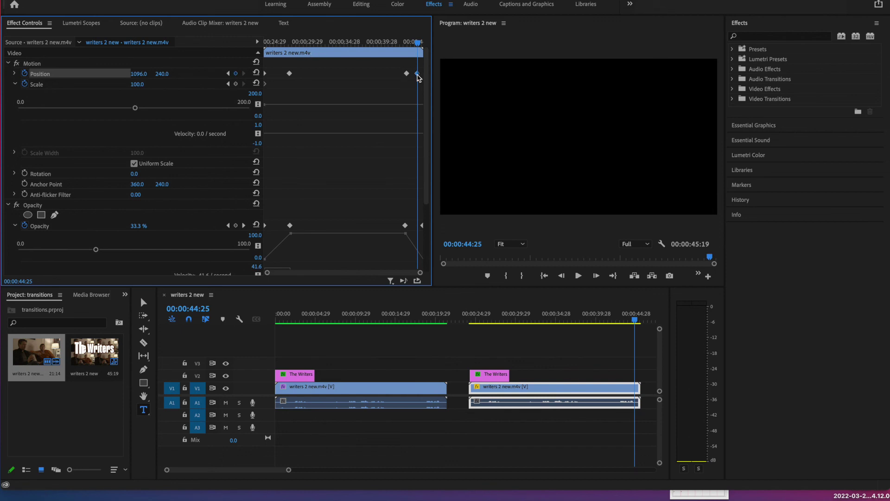
drag(418, 74, 422, 74)
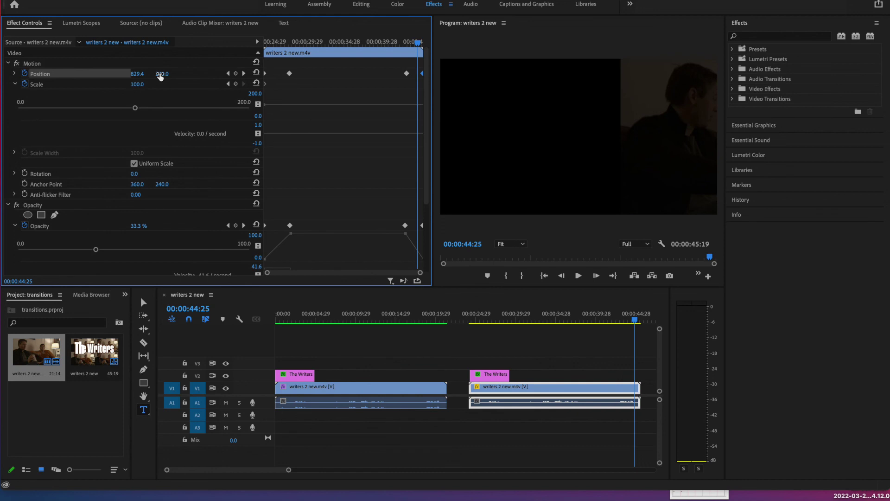
key(ctrl+s)
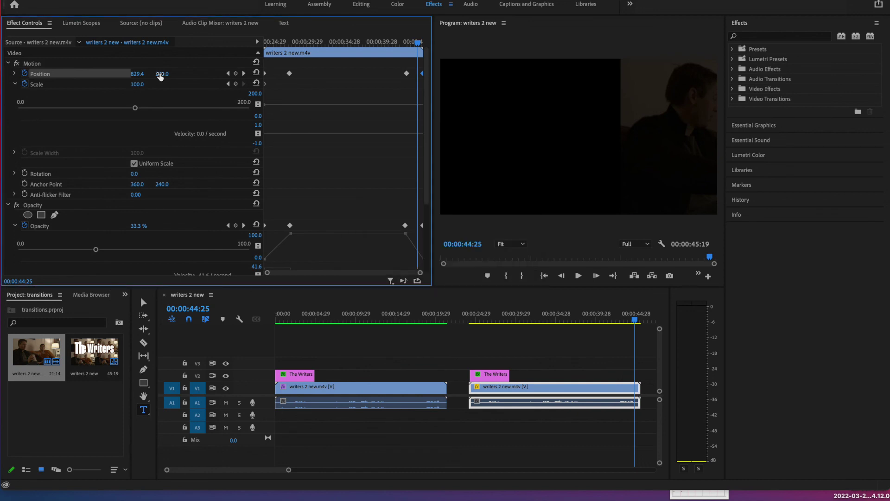